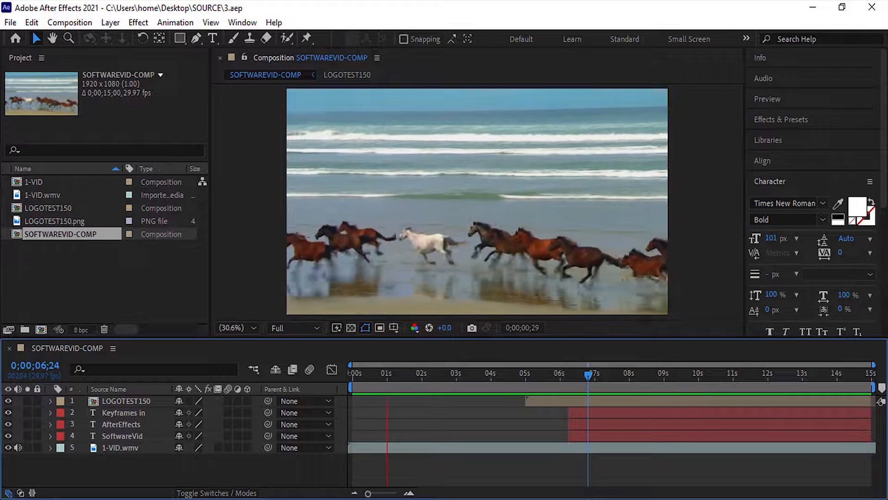
# Stop the preview, select the LOGOTEST150 layer and place the playhead at its in point, 0;00;05;00.
pyautogui.press('space')
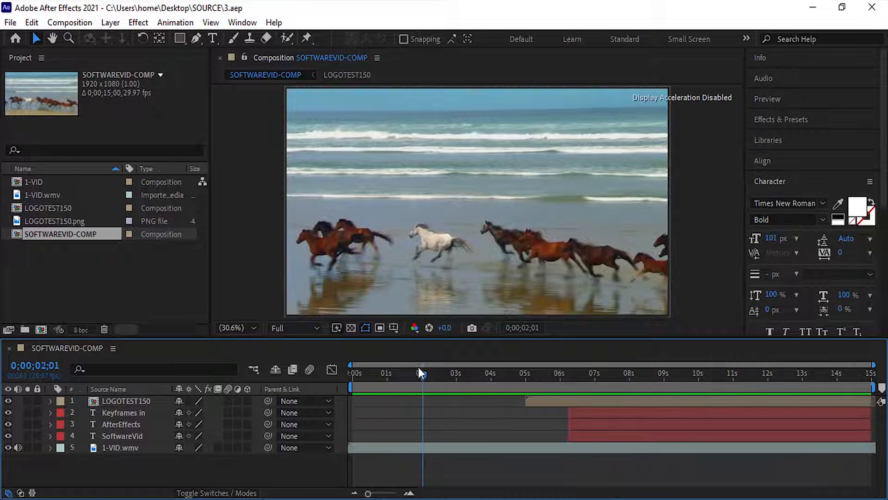
pyautogui.moveTo(421, 373); pyautogui.dragTo(337, 367)
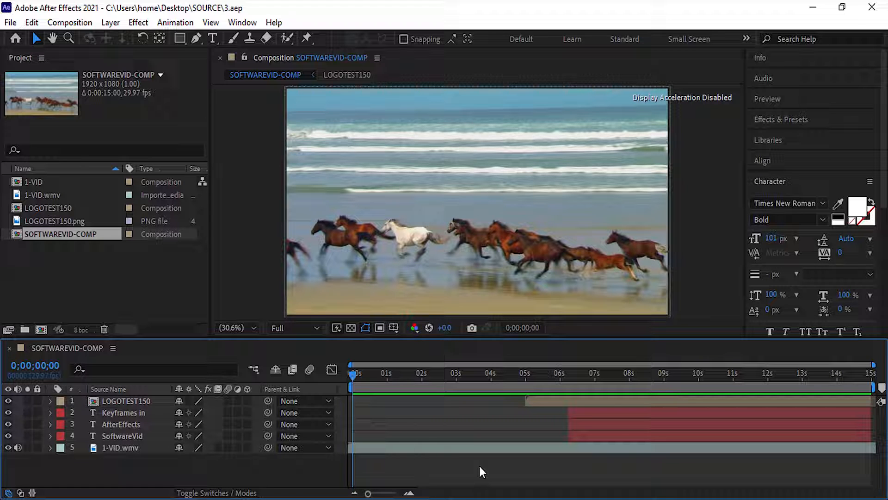
pyautogui.click(127, 399)
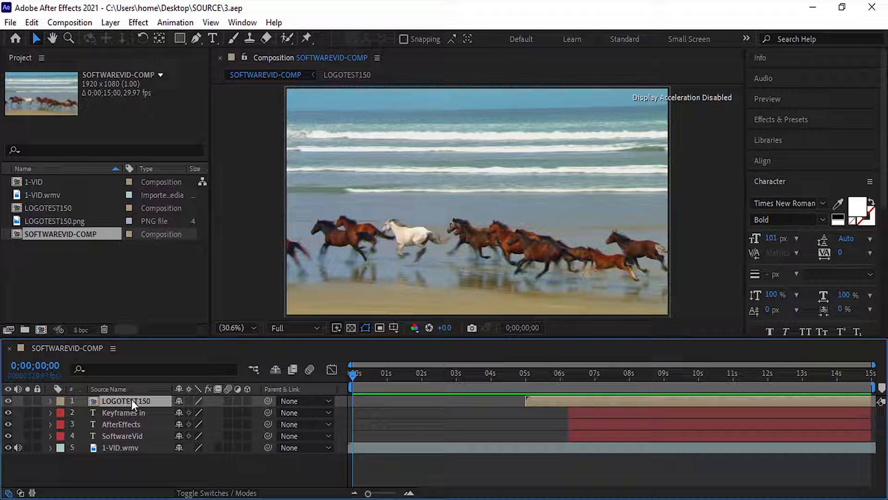
pyautogui.moveTo(352, 376); pyautogui.dragTo(526, 393)
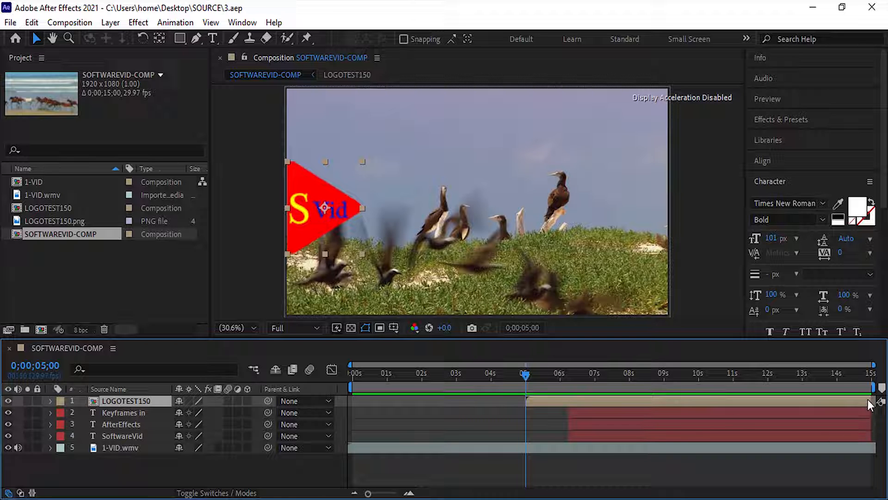
pyautogui.moveTo(525, 375); pyautogui.dragTo(484, 379)
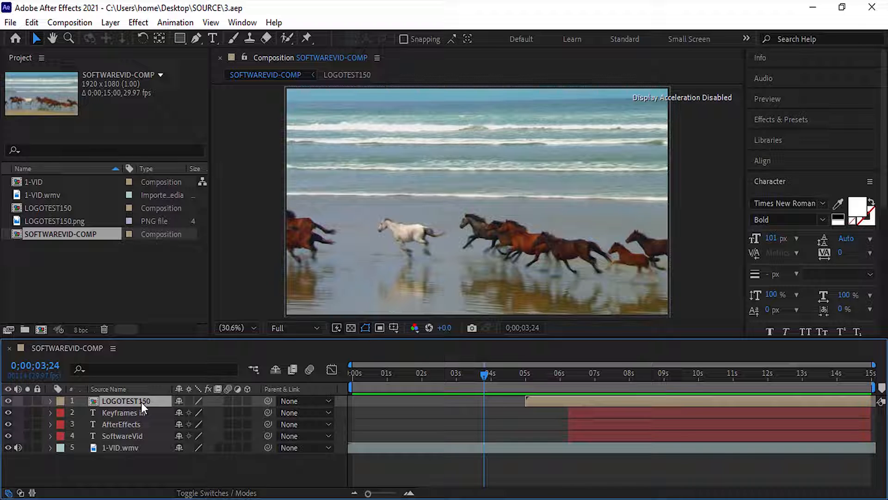
pyautogui.press('i')
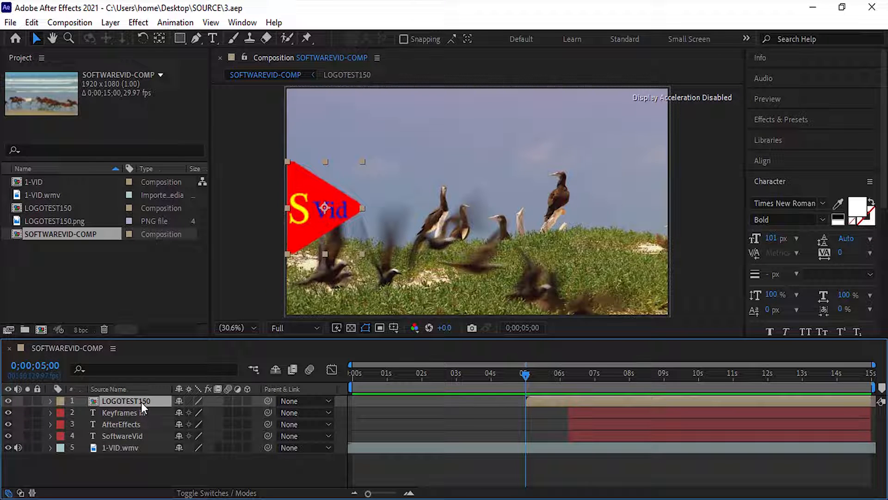
# Reveal the LOGOTEST150 layer's Transform properties and create an Opacity keyframe of 0% at 0;00;05;00.
pyautogui.click(51, 401)
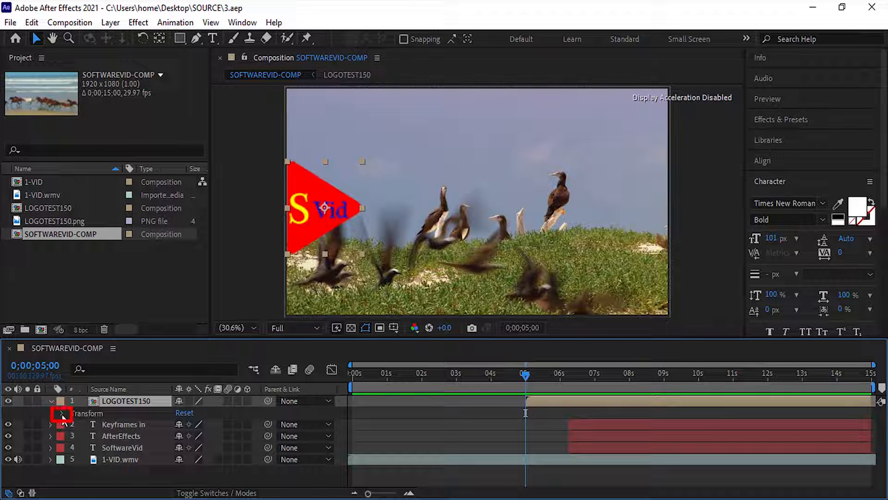
pyautogui.click(62, 413)
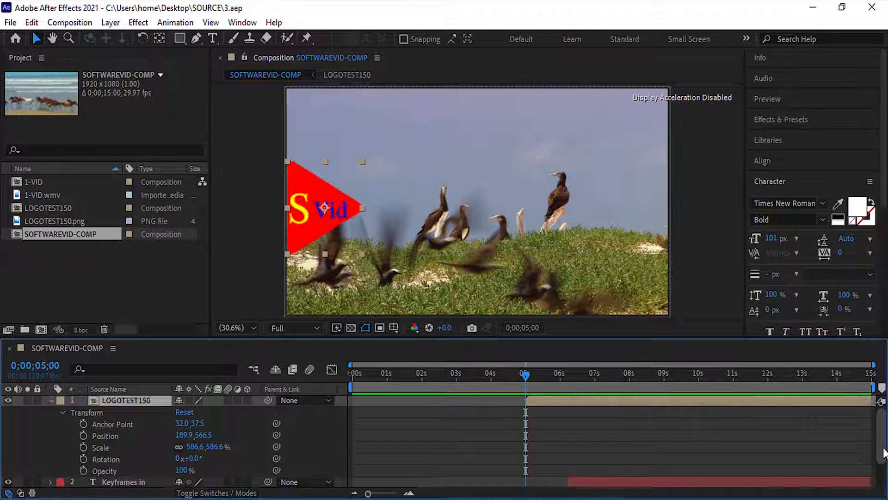
pyautogui.moveTo(884, 451); pyautogui.dragTo(884, 455)
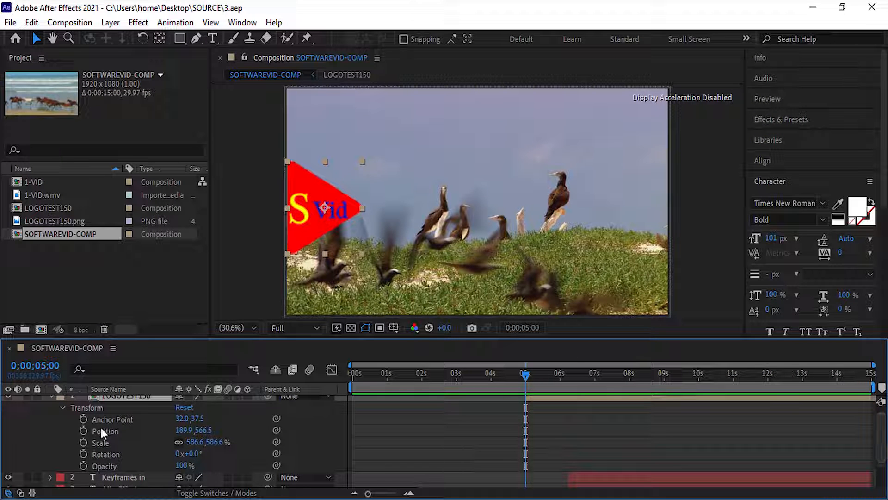
pyautogui.click(138, 466)
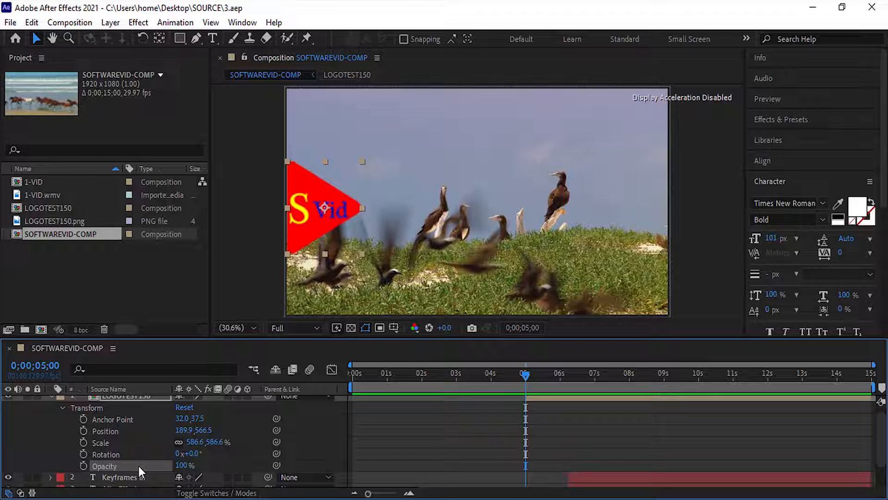
pyautogui.scroll(1, 139, 466)
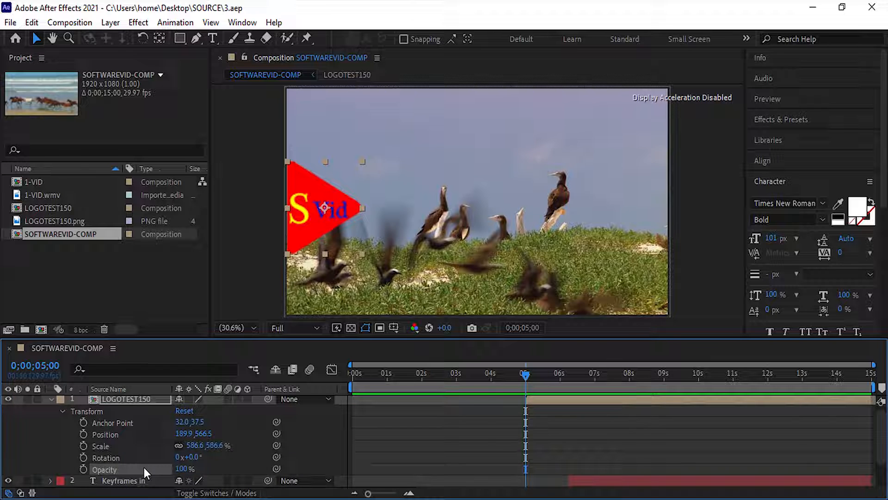
pyautogui.click(84, 469)
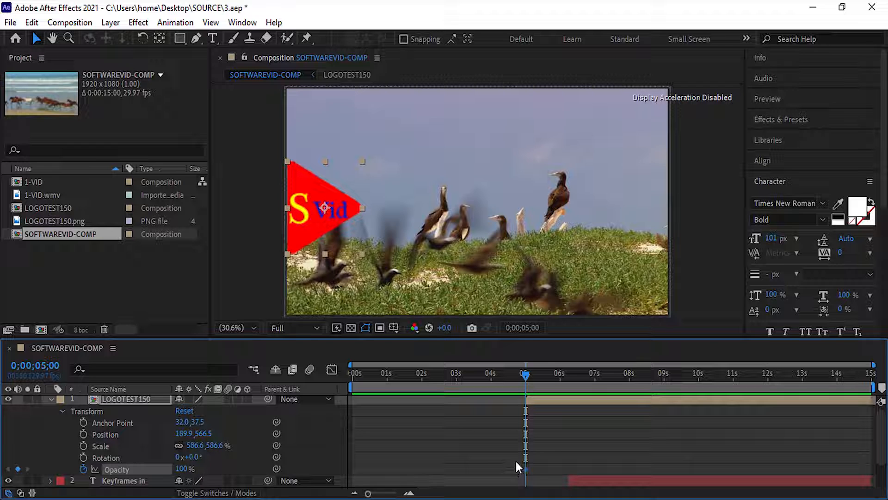
pyautogui.moveTo(185, 470); pyautogui.dragTo(59, 455)
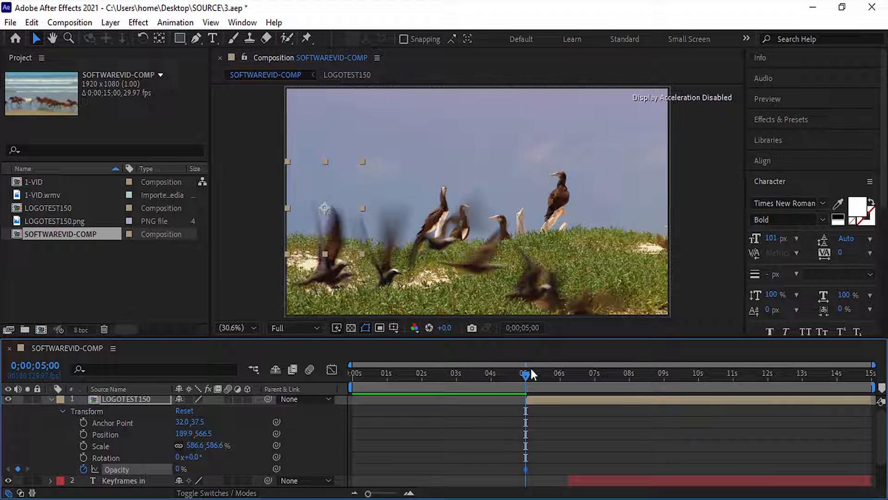
# Add a second Opacity keyframe of 100% to the LOGOTEST150 layer at 0;00;06;02.
pyautogui.moveTo(526, 374); pyautogui.dragTo(557, 374)
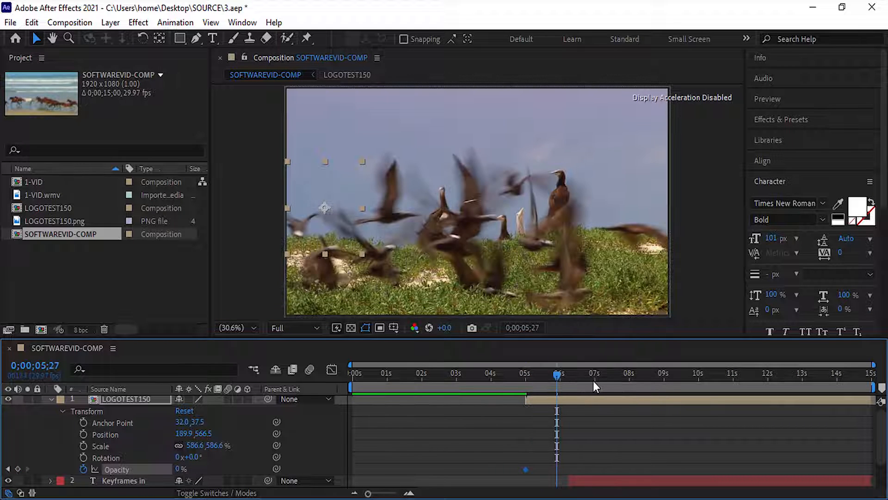
pyautogui.click(598, 384)
pyautogui.click(576, 378)
pyautogui.moveTo(575, 378); pyautogui.dragTo(578, 377)
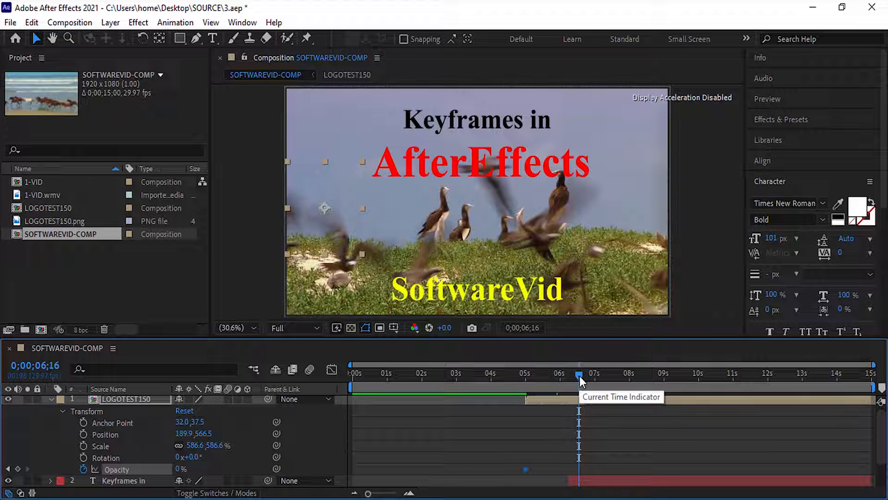
pyautogui.moveTo(579, 376); pyautogui.dragTo(563, 377)
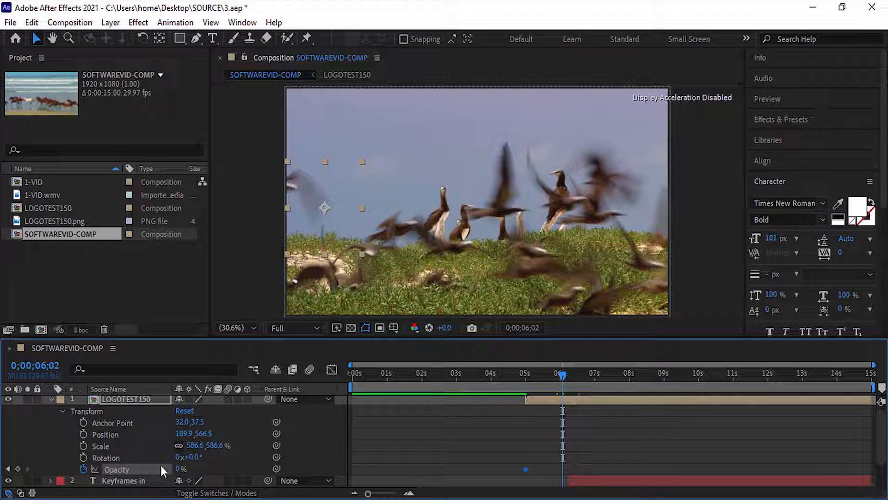
pyautogui.moveTo(180, 469); pyautogui.dragTo(244, 465)
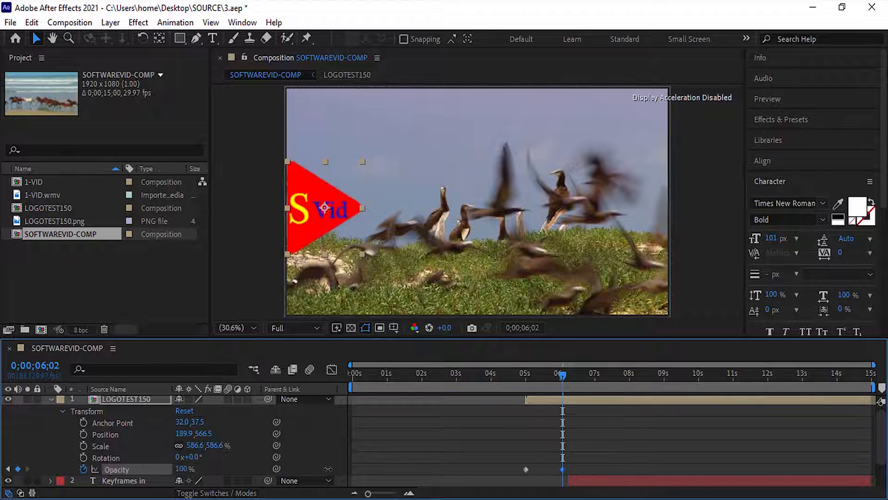
pyautogui.click(142, 469)
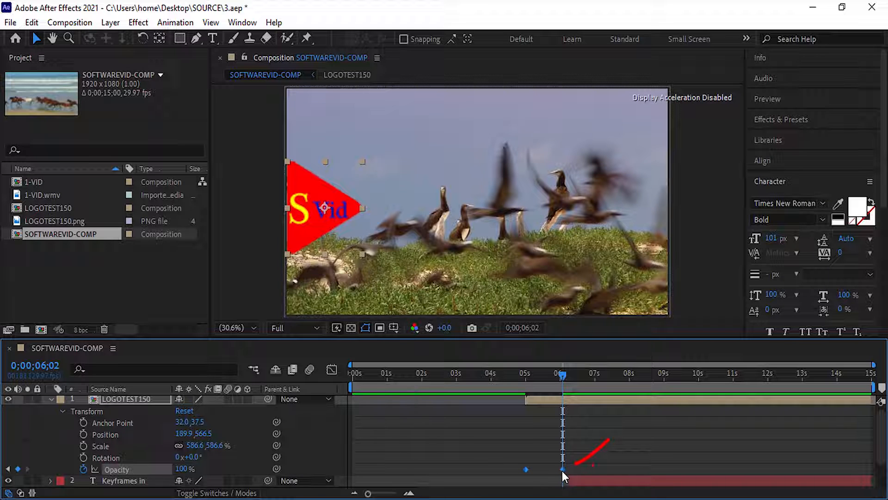
# Move the playhead before the logo layer and step back and forth between its two Opacity keyframes.
pyautogui.moveTo(562, 470)
pyautogui.moveTo(562, 373); pyautogui.dragTo(523, 386)
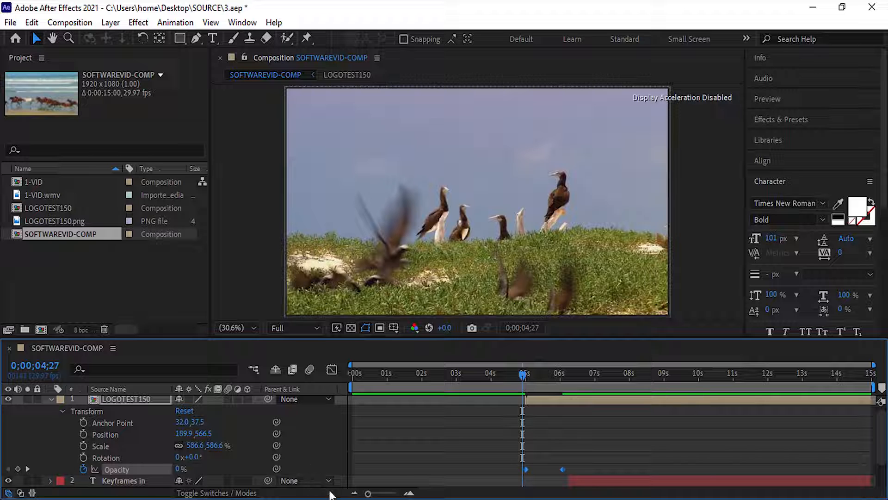
pyautogui.click(29, 468)
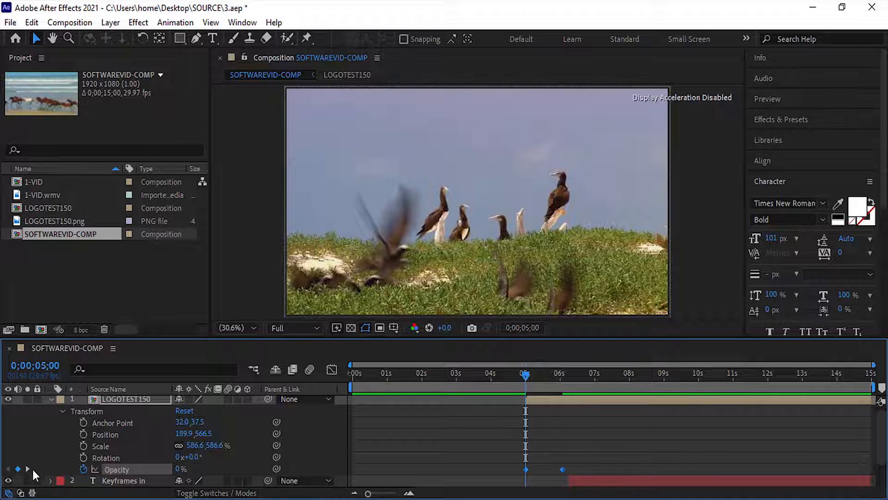
pyautogui.click(29, 469)
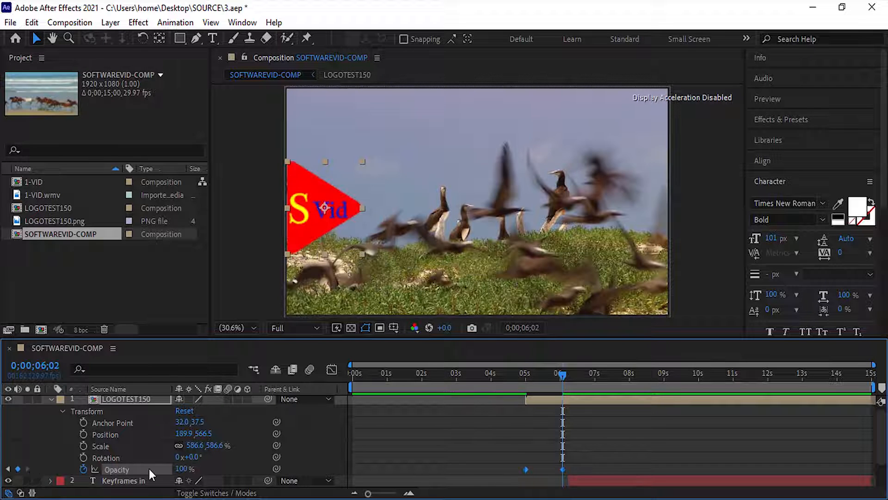
pyautogui.click(9, 469)
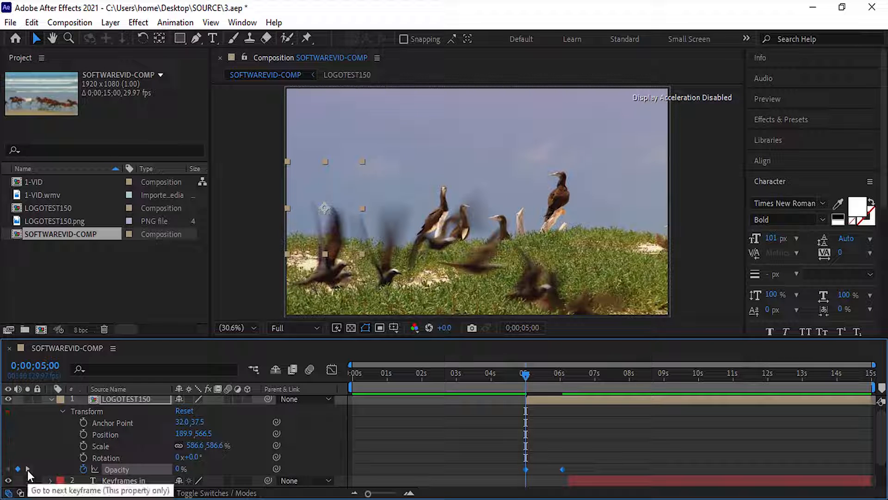
pyautogui.click(27, 470)
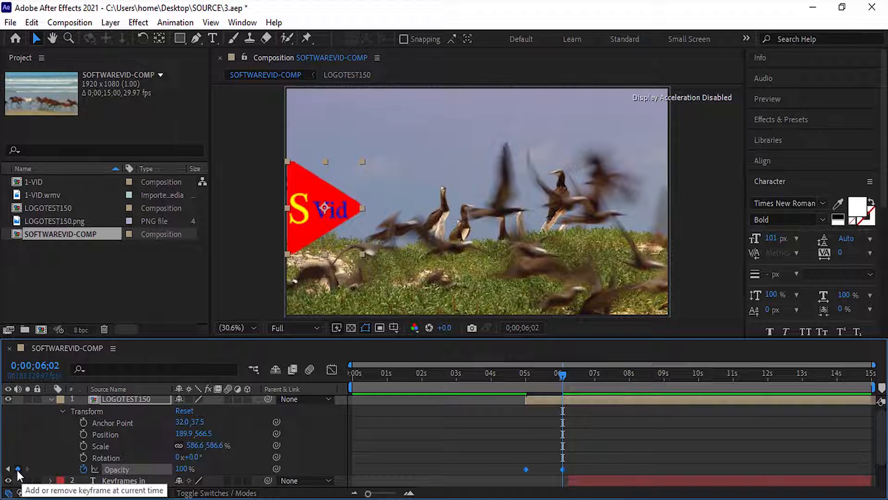
# Remove the Opacity keyframe at 0;00;06;02 as a trial and restore it with its 100% value.
pyautogui.click(18, 470)
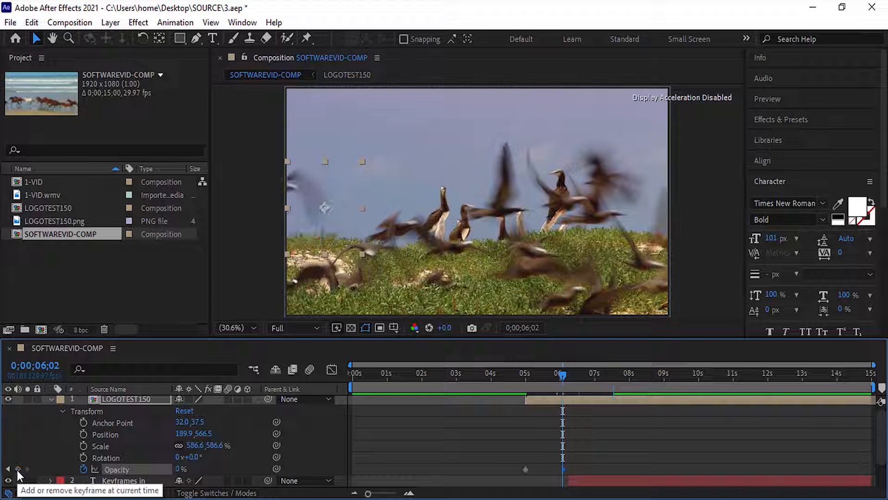
pyautogui.click(18, 470)
pyautogui.click(17, 469)
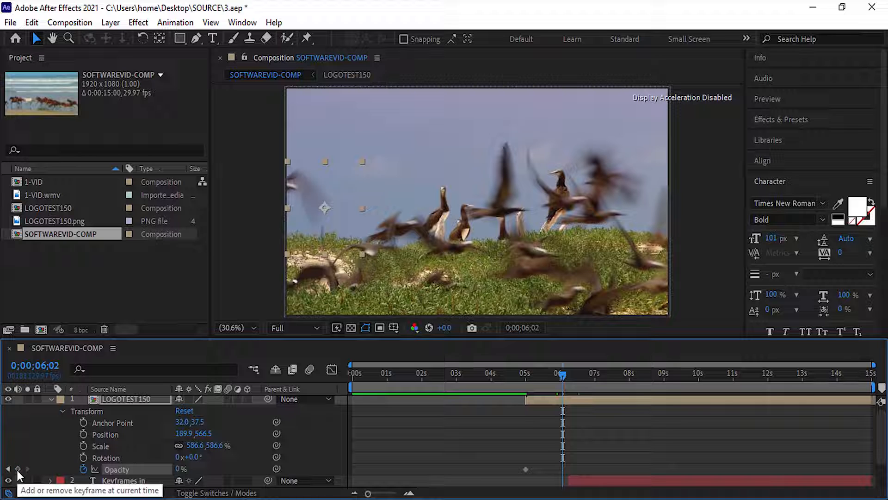
pyautogui.click(18, 469)
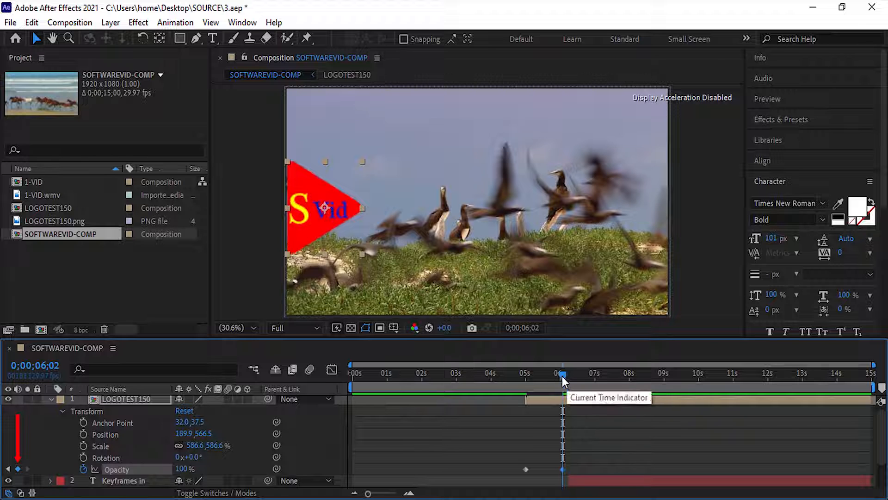
# Add a trial Opacity keyframe on the logo layer at 0;00;06;24 and remove it again.
pyautogui.moveTo(562, 376); pyautogui.dragTo(587, 378)
pyautogui.click(19, 469)
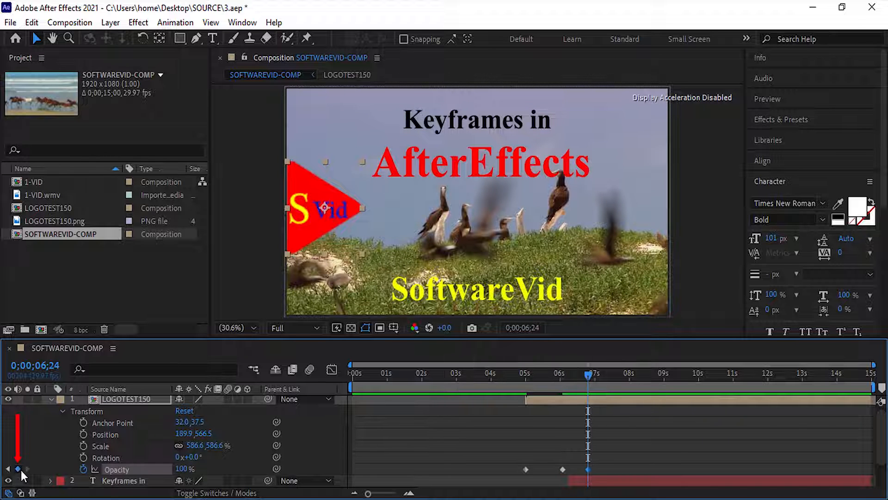
pyautogui.click(20, 470)
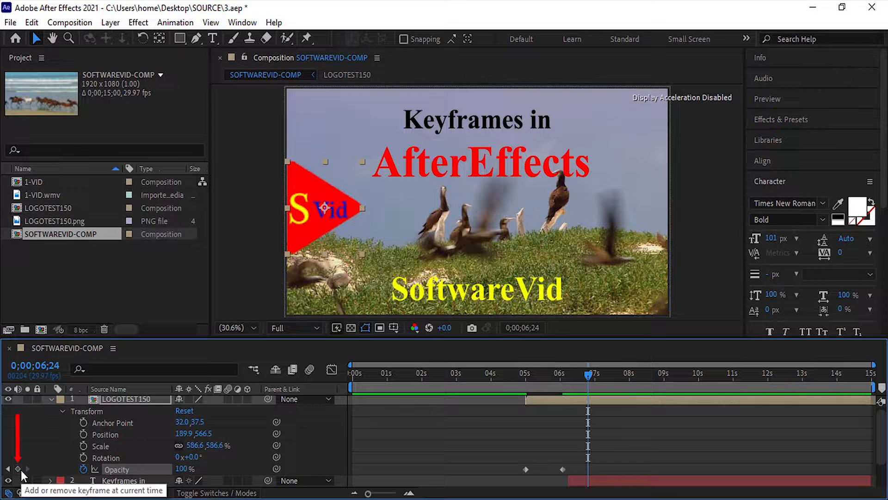
pyautogui.click(19, 468)
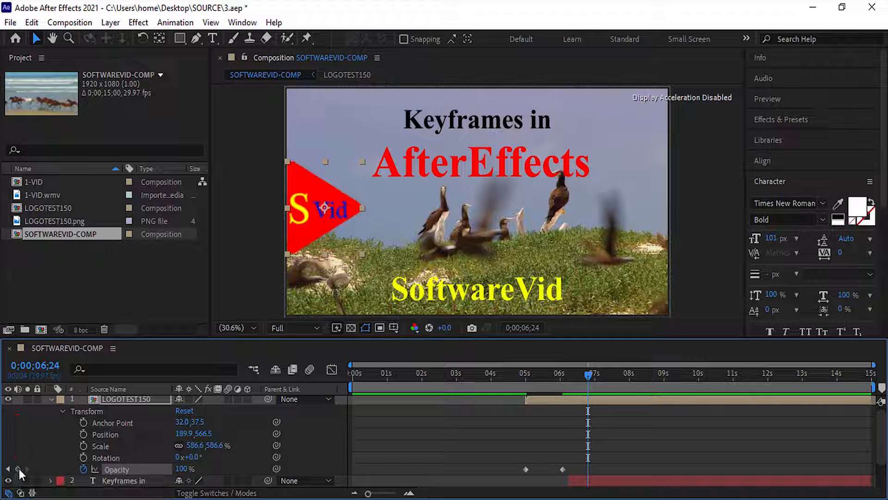
# Shift the logo layer's second Opacity keyframe slightly forward in time to align with the start of the text layers.
pyautogui.click(575, 467)
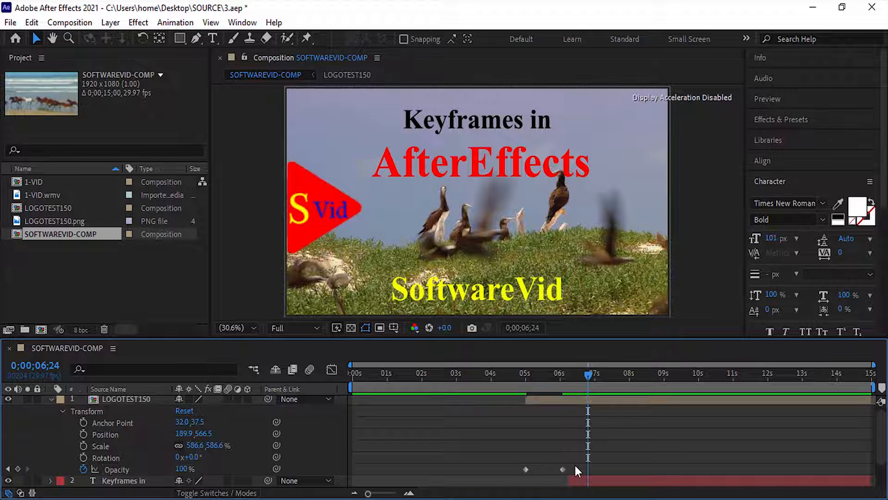
pyautogui.click(563, 469)
pyautogui.moveTo(564, 471)
pyautogui.mouseDown()
pyautogui.moveTo(605, 473)
pyautogui.moveTo(567, 469)
pyautogui.mouseUp()
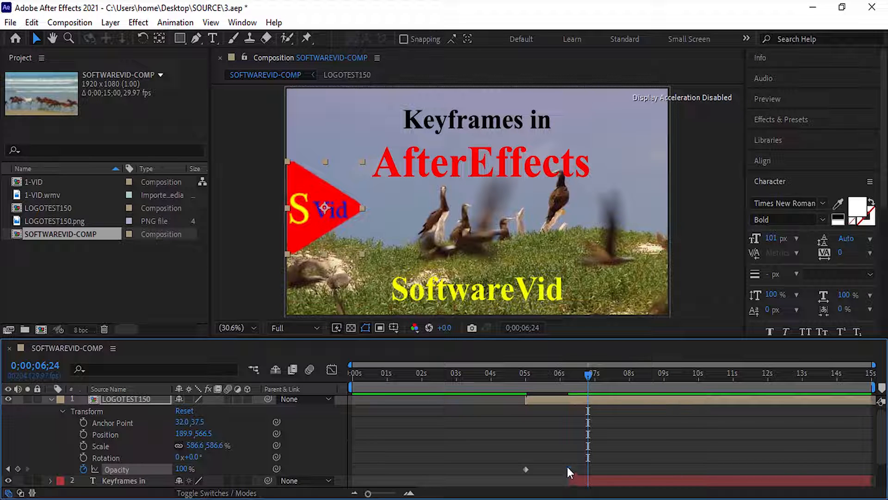
# Preview the logo's opacity fade-in from 0;00;04;15 and stop the playback.
pyautogui.moveTo(588, 374); pyautogui.dragTo(507, 381)
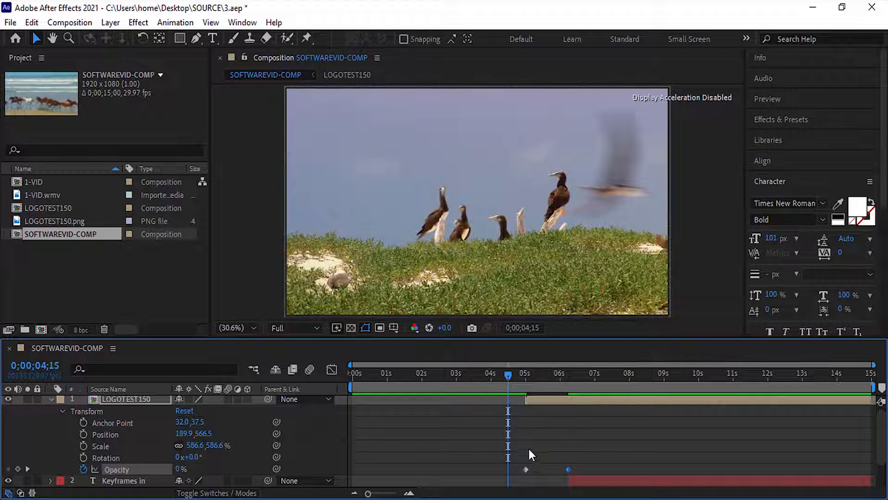
pyautogui.press('space')
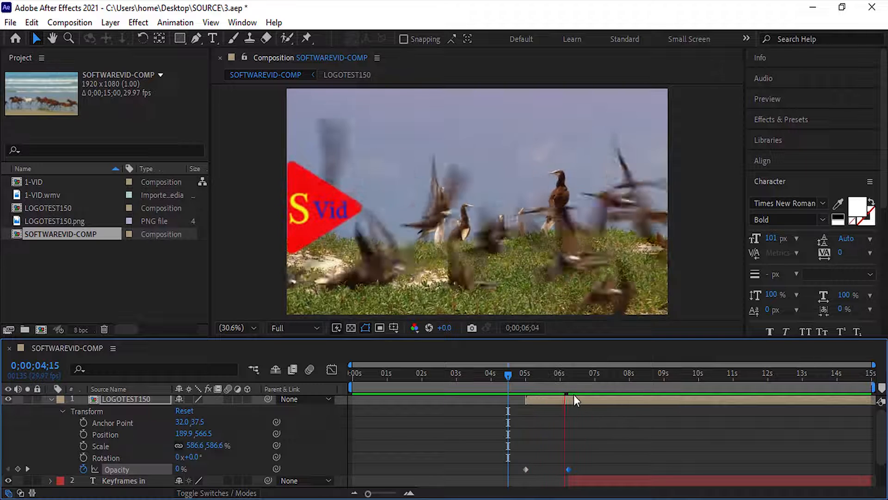
pyautogui.press('space')
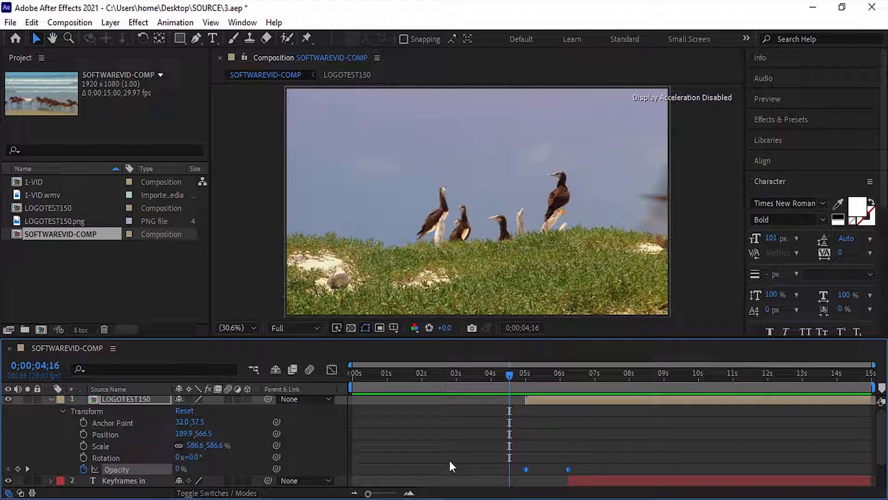
pyautogui.scroll(-2, 493, 441)
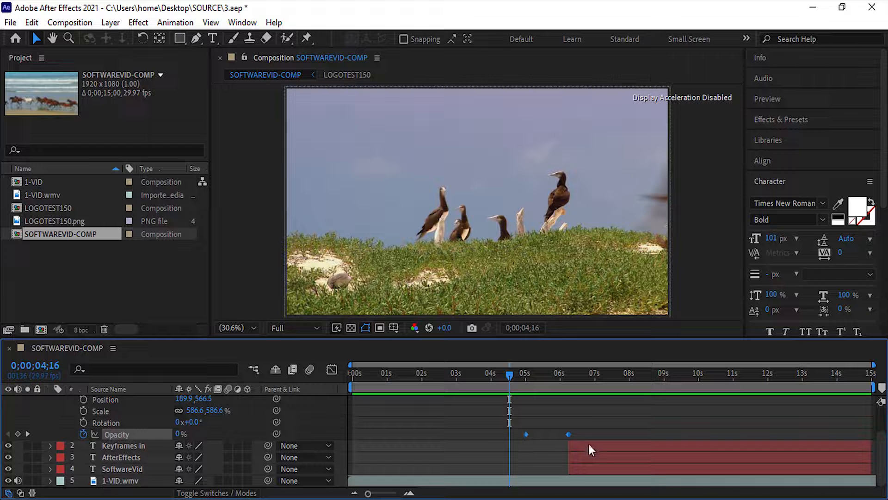
# Copy both Opacity keyframes of the LOGOTEST150 layer.
pyautogui.click(480, 438)
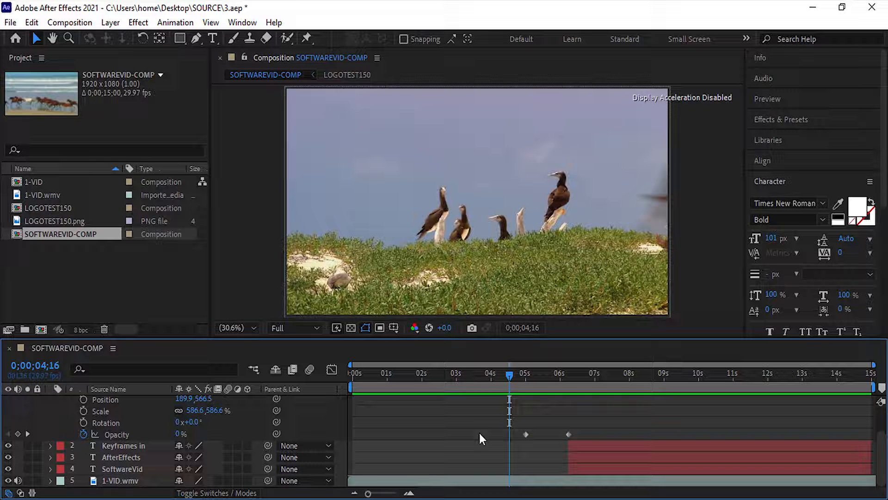
pyautogui.click(568, 435)
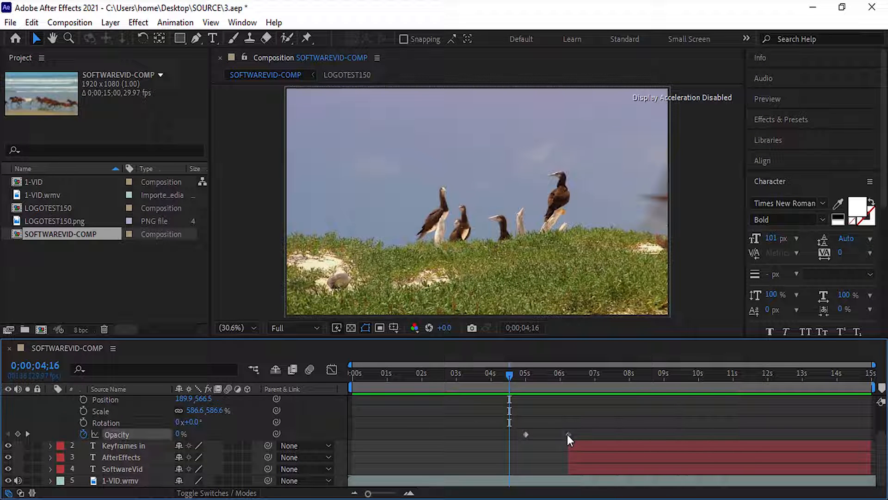
pyautogui.keyDown('shift'); pyautogui.click(524, 434); pyautogui.keyUp('shift')
pyautogui.click(545, 436)
pyautogui.click(568, 435)
pyautogui.keyDown('shift'); pyautogui.click(526, 434); pyautogui.keyUp('shift')
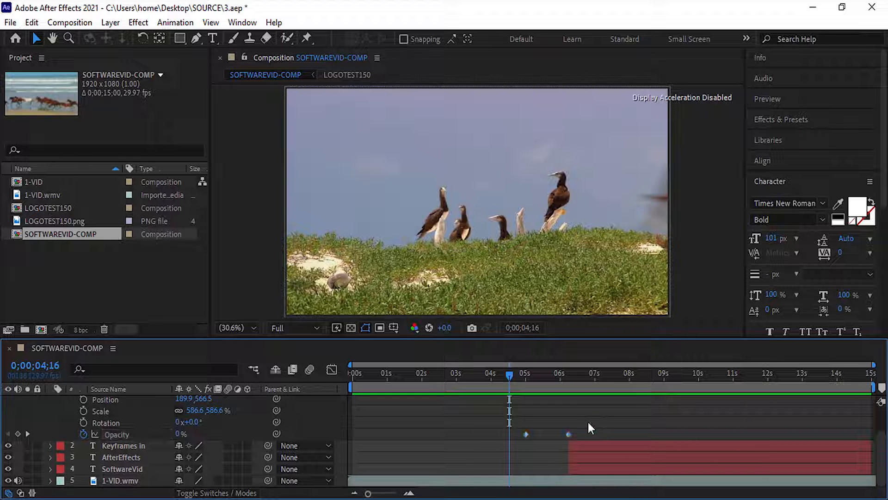
pyautogui.moveTo(588, 420); pyautogui.dragTo(580, 437)
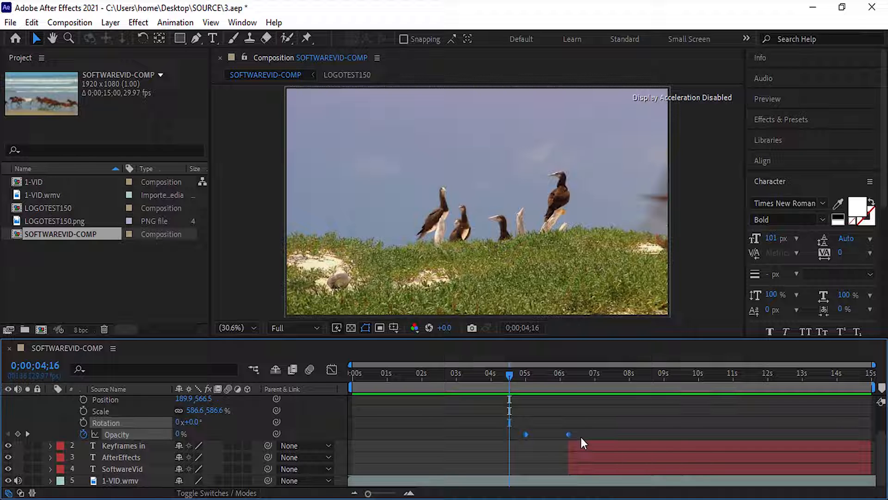
pyautogui.moveTo(581, 437); pyautogui.dragTo(488, 432)
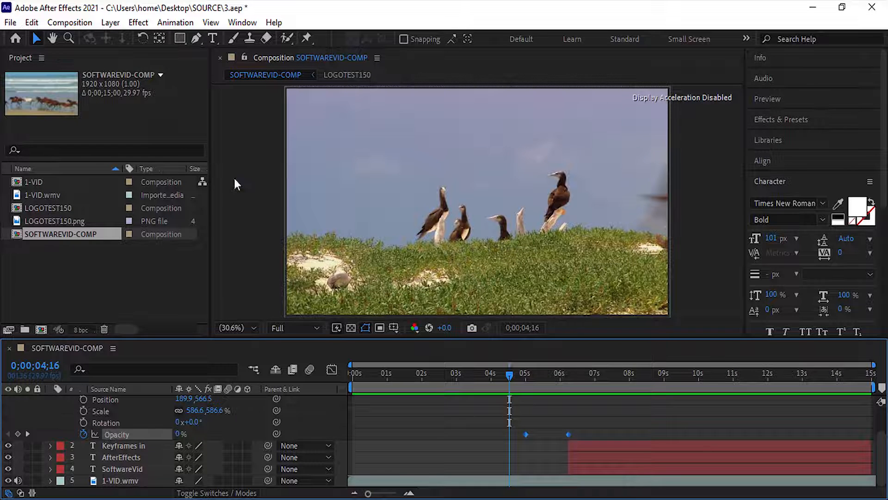
pyautogui.click(31, 23)
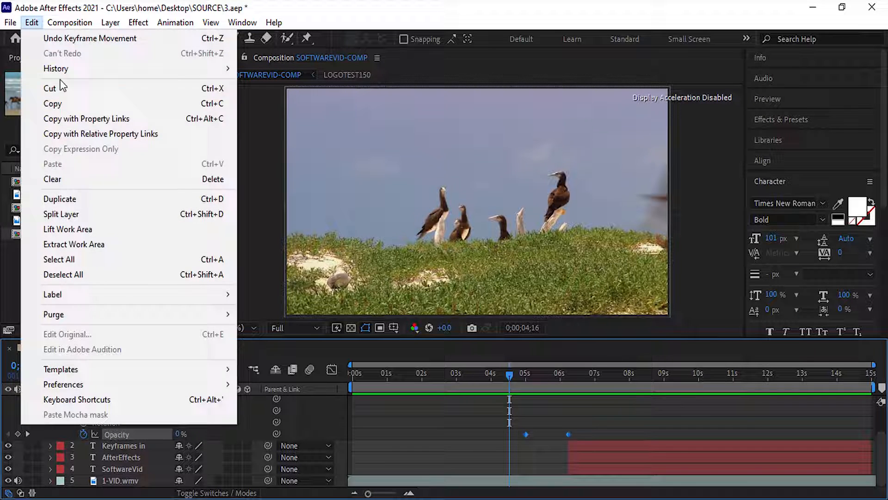
pyautogui.click(74, 103)
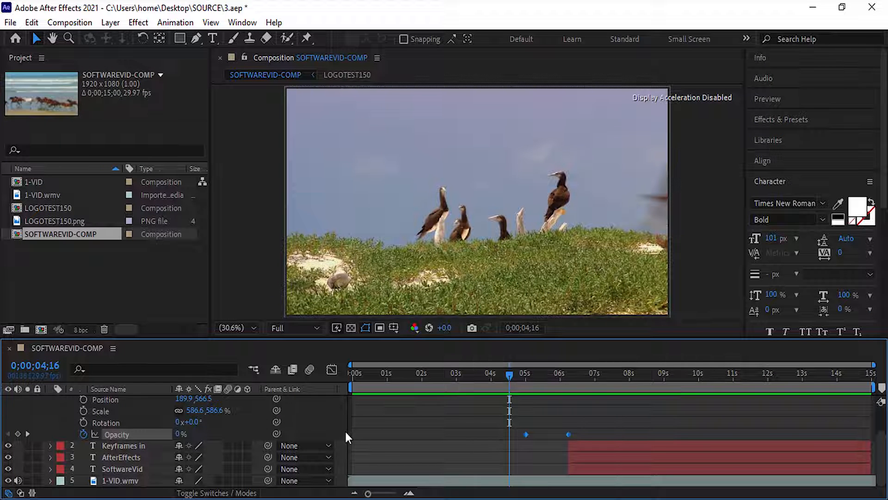
# Paste the copied Opacity keyframes onto the three text layers (Keyframes in, AfterEffects, SoftwareVid), starting at their in point, 0;00;06;07.
pyautogui.scroll(3, 373, 432)
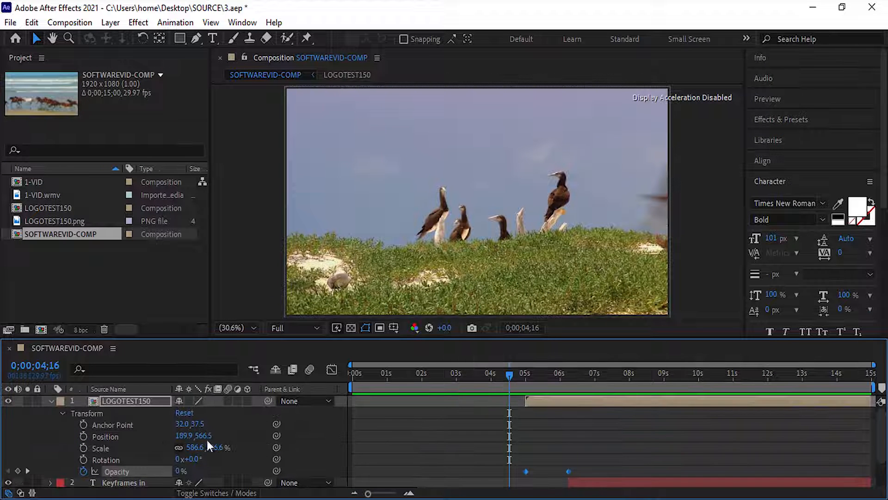
pyautogui.click(51, 399)
pyautogui.click(417, 403)
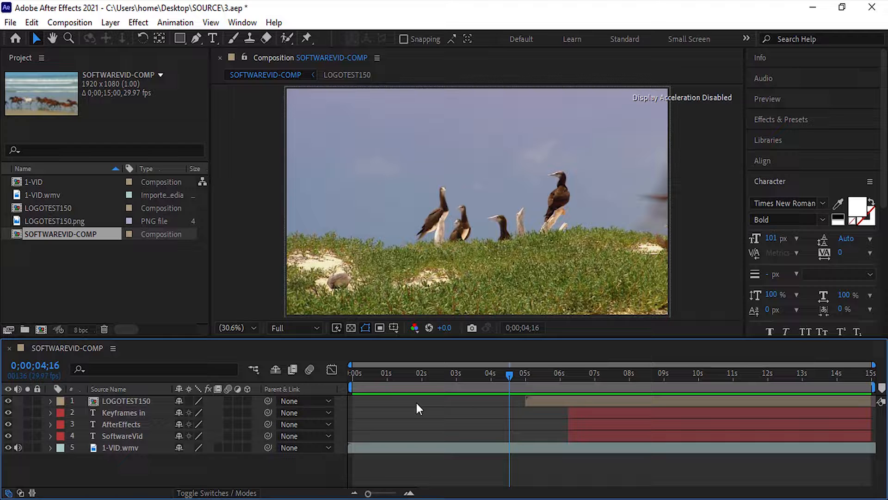
pyautogui.click(598, 413)
pyautogui.keyDown('shift'); pyautogui.click(596, 422); pyautogui.keyUp('shift')
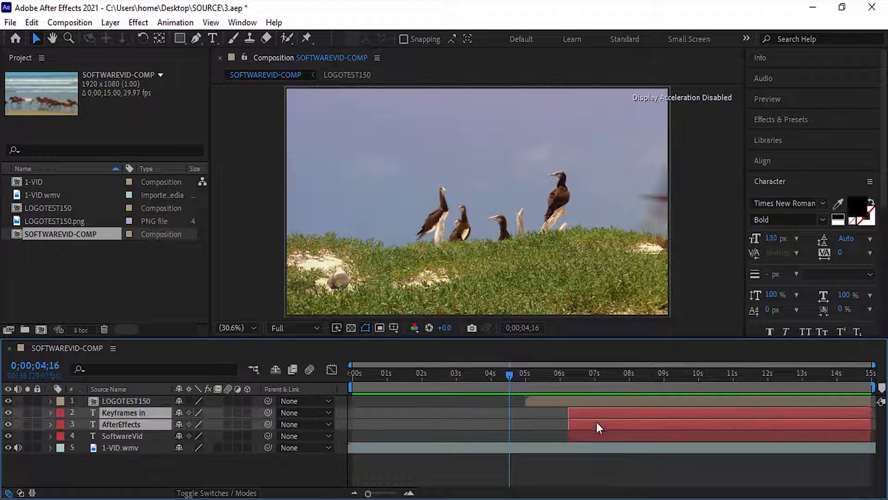
pyautogui.keyDown('shift'); pyautogui.click(598, 438); pyautogui.keyUp('shift')
pyautogui.press('i')
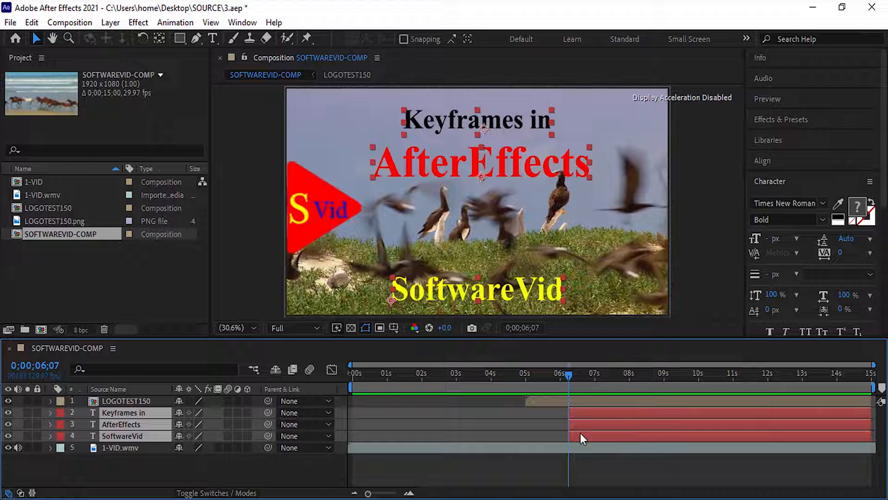
pyautogui.click(32, 23)
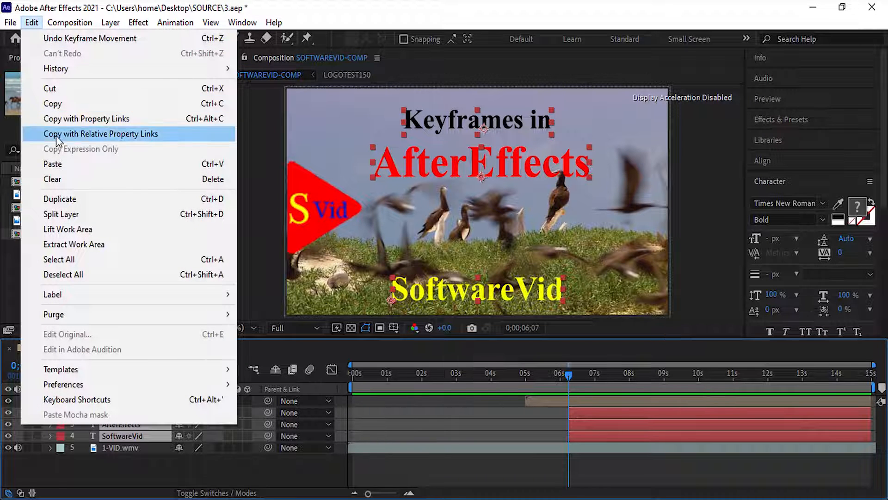
pyautogui.click(67, 164)
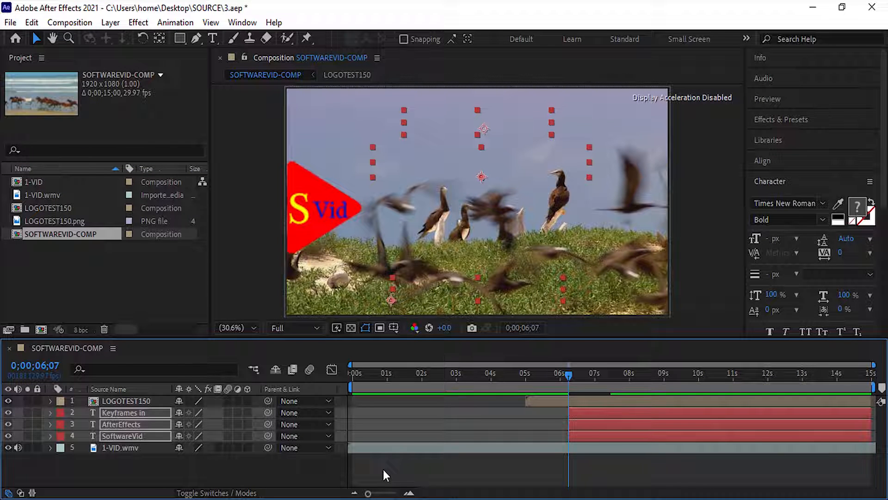
# Reveal the keyframed properties of all layers and collapse the LOGOTEST150 layer.
pyautogui.click(468, 415)
pyautogui.press('u')
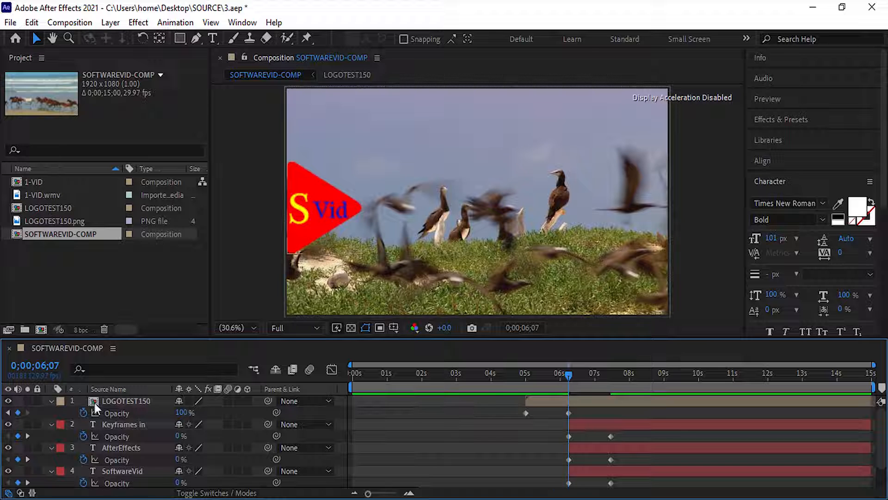
pyautogui.click(51, 401)
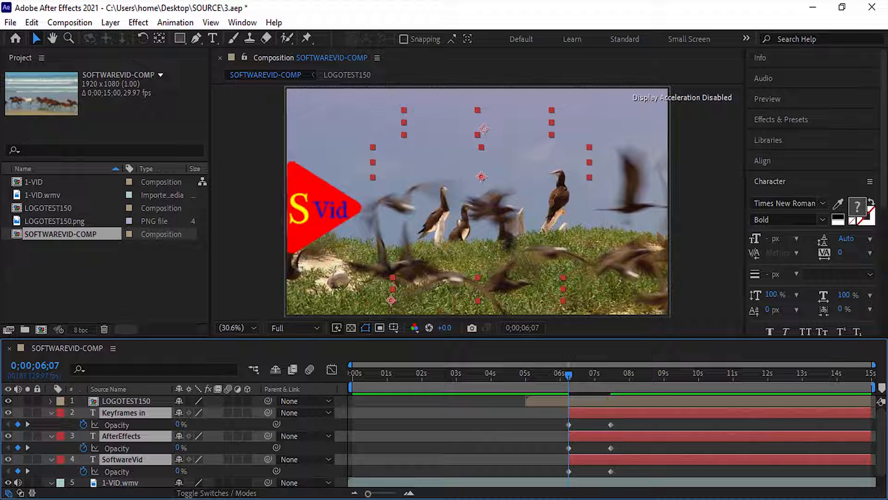
# Check the text layers' opacity fade-in by scrubbing between the keyframes at 0;00;06;07 and 0;00;07;14.
pyautogui.moveTo(571, 373); pyautogui.dragTo(611, 370)
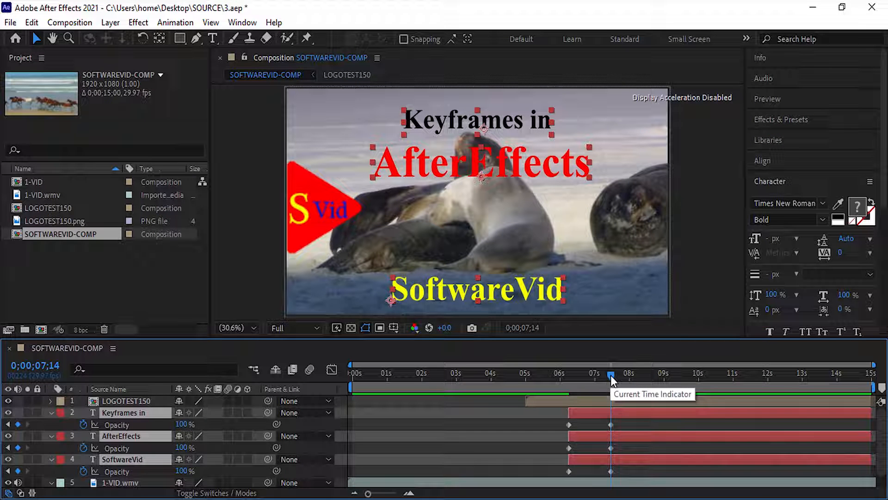
pyautogui.moveTo(610, 376); pyautogui.dragTo(558, 384)
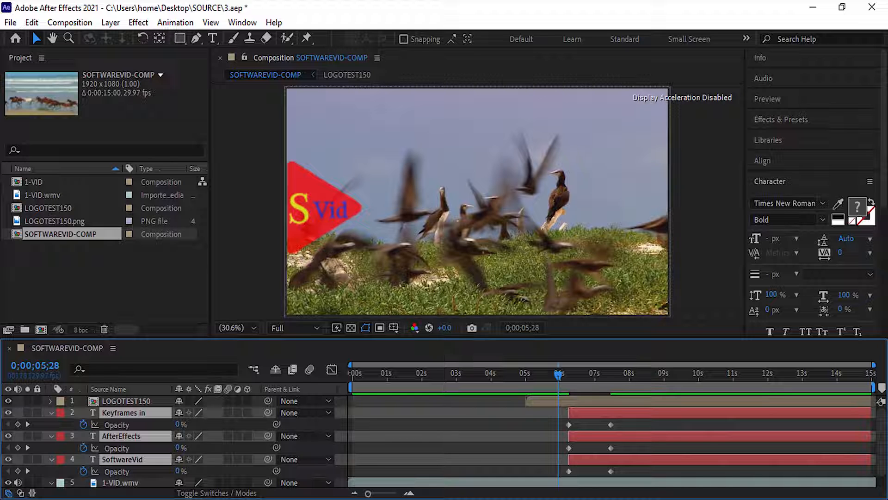
pyautogui.press('t')
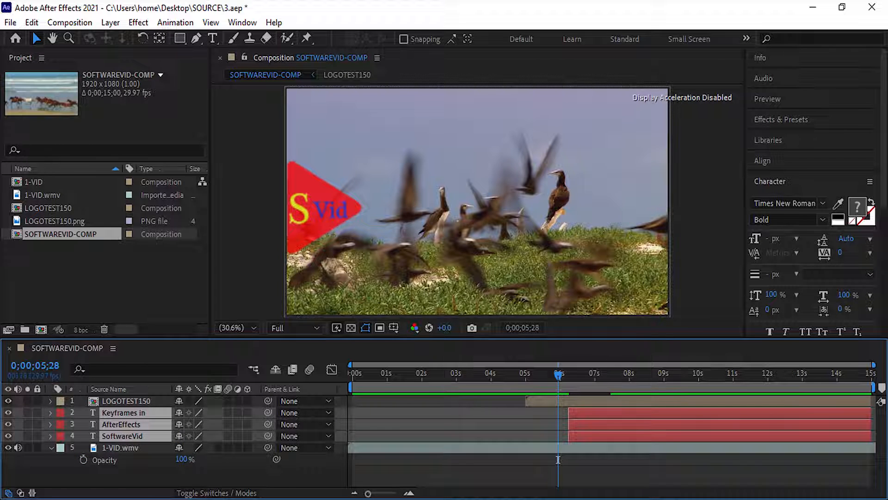
pyautogui.press('u')
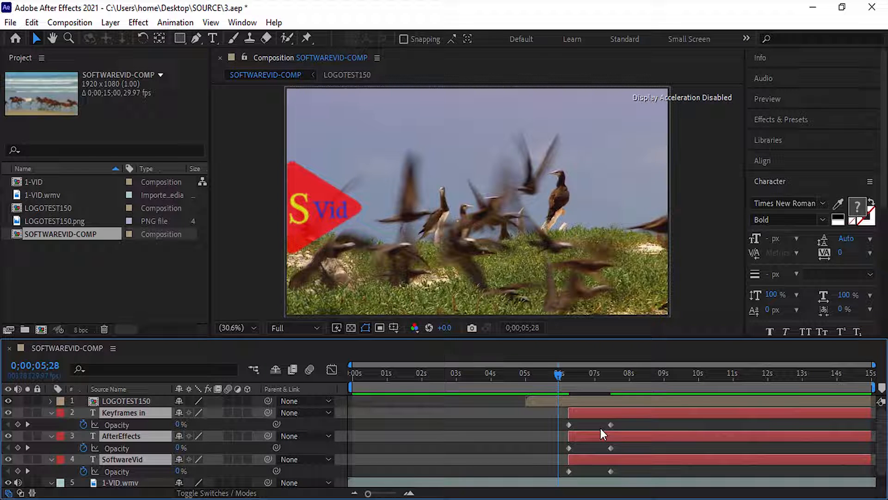
pyautogui.press('k')
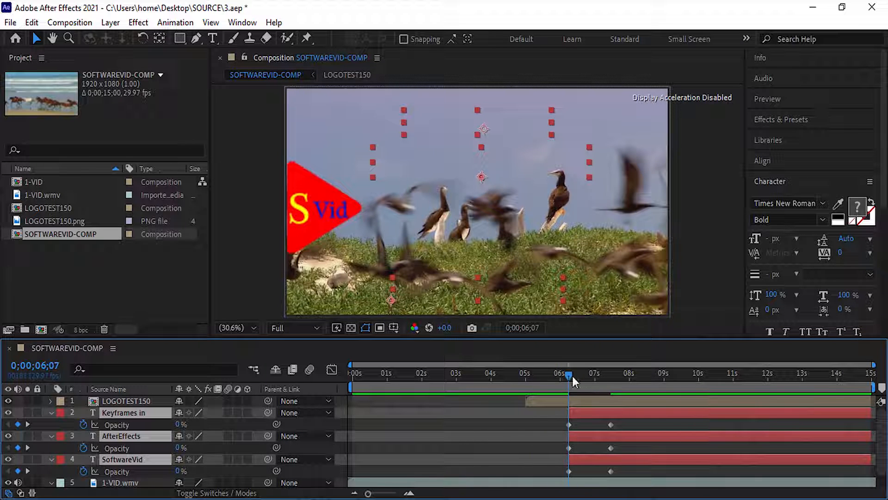
# Fade out the three text layers with Opacity keyframes of 100% at 0;00;11;24 and 0% at 0;00;13;14.
pyautogui.moveTo(568, 375); pyautogui.dragTo(760, 391)
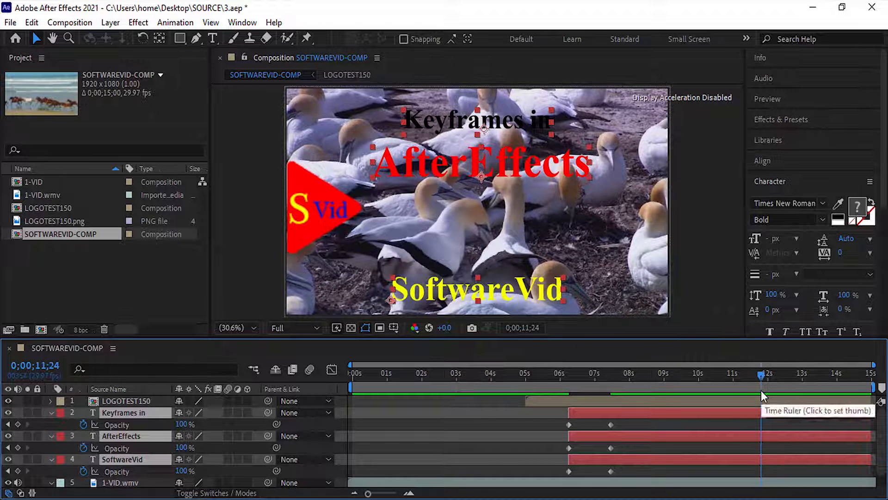
pyautogui.click(17, 424)
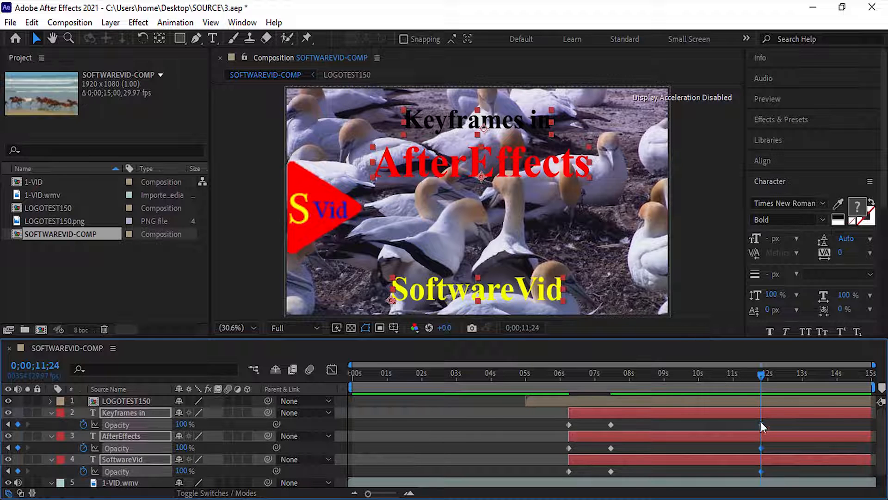
pyautogui.moveTo(760, 375); pyautogui.dragTo(817, 379)
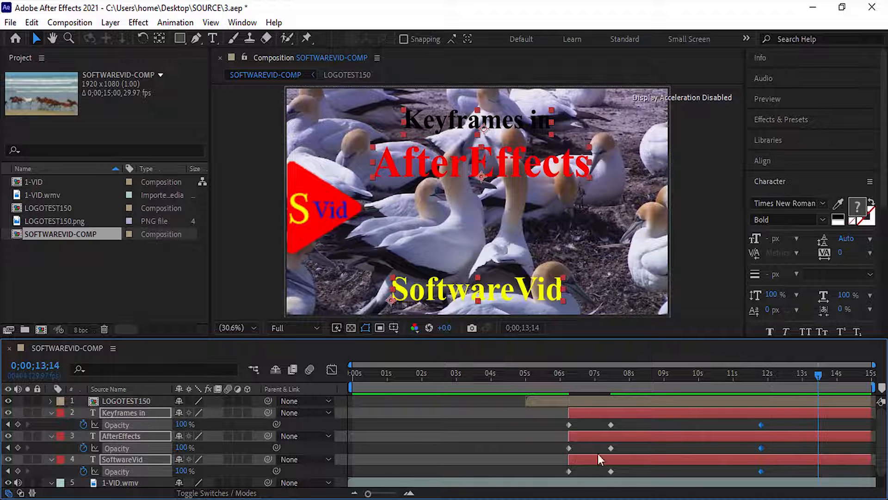
pyautogui.click(17, 425)
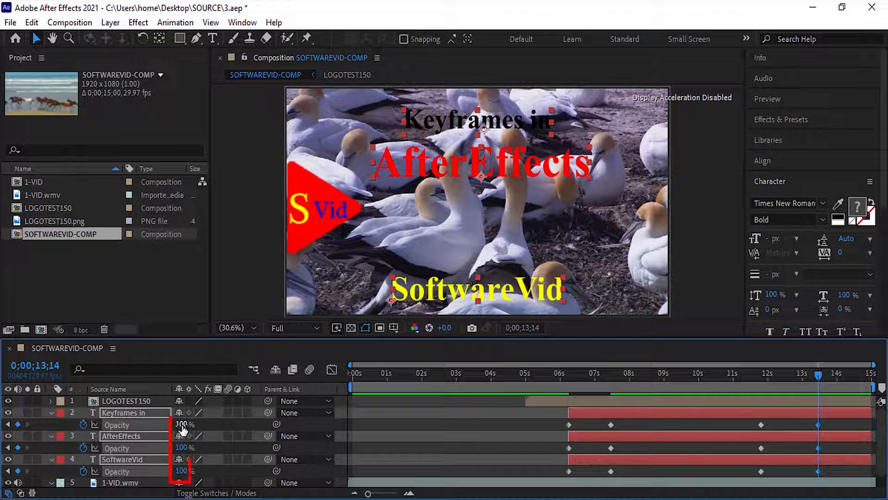
pyautogui.moveTo(180, 424); pyautogui.dragTo(55, 424)
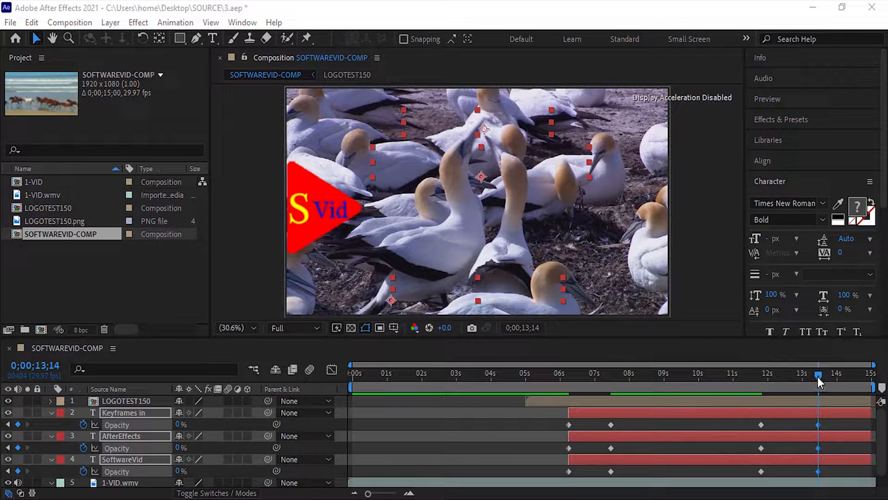
# Preview the whole composition from the start to check the logo and text fades.
pyautogui.click(642, 390)
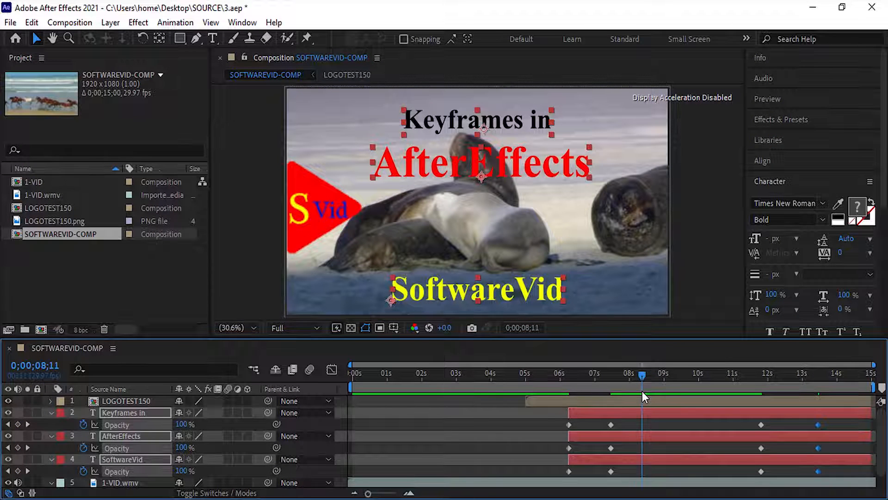
pyautogui.press('space')
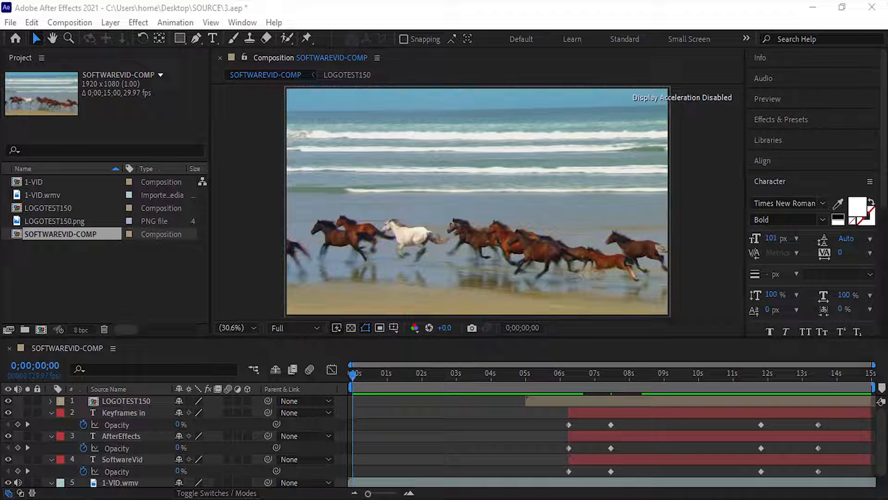
pyautogui.click(537, 492)
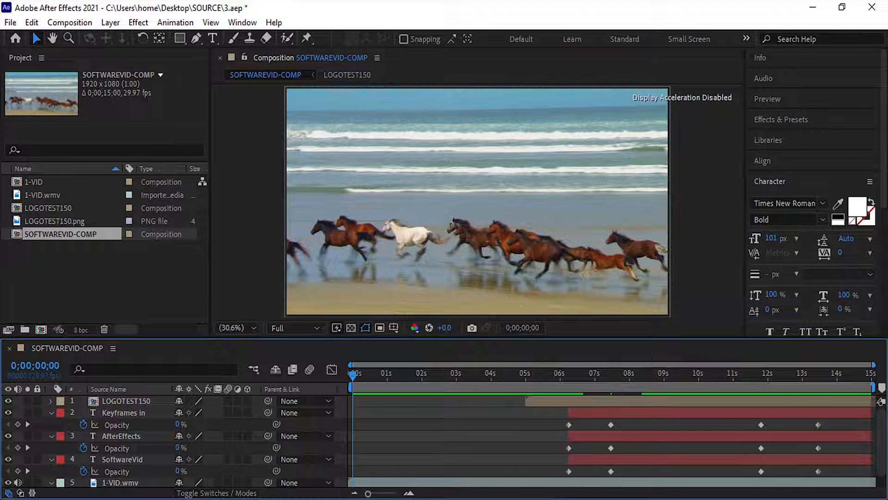
pyautogui.press('space')
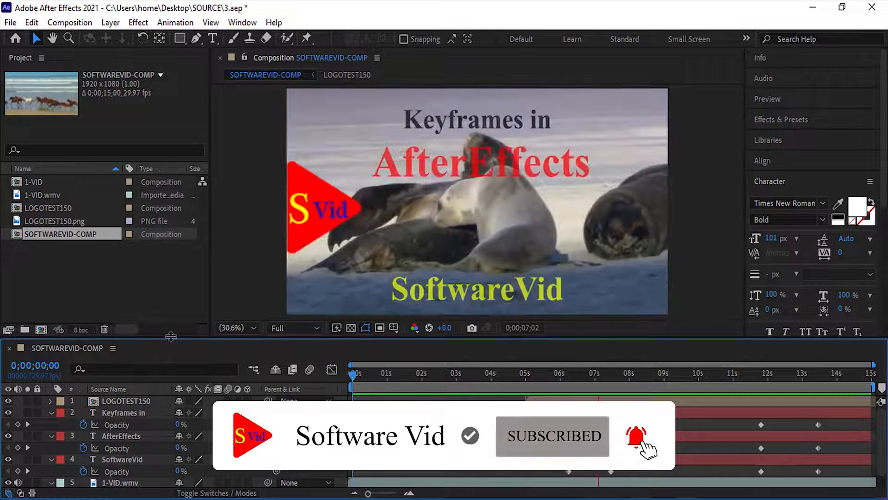
pyautogui.click(256, 258)
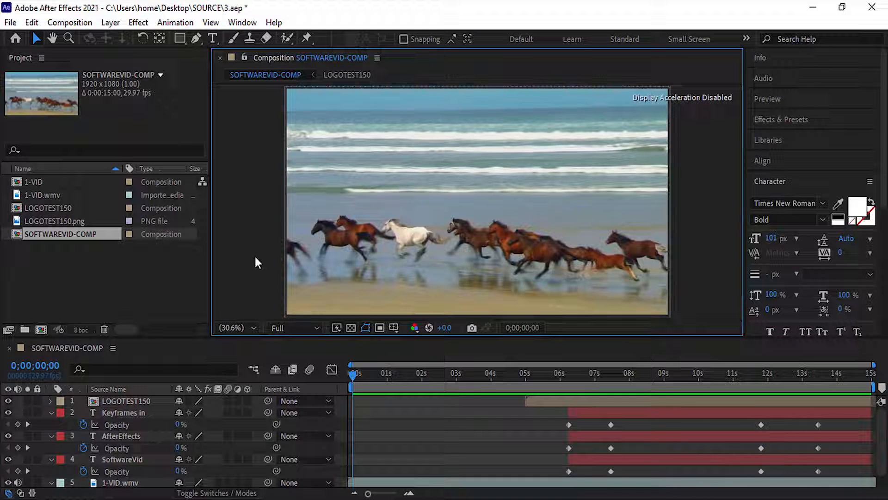
pyautogui.press('space')
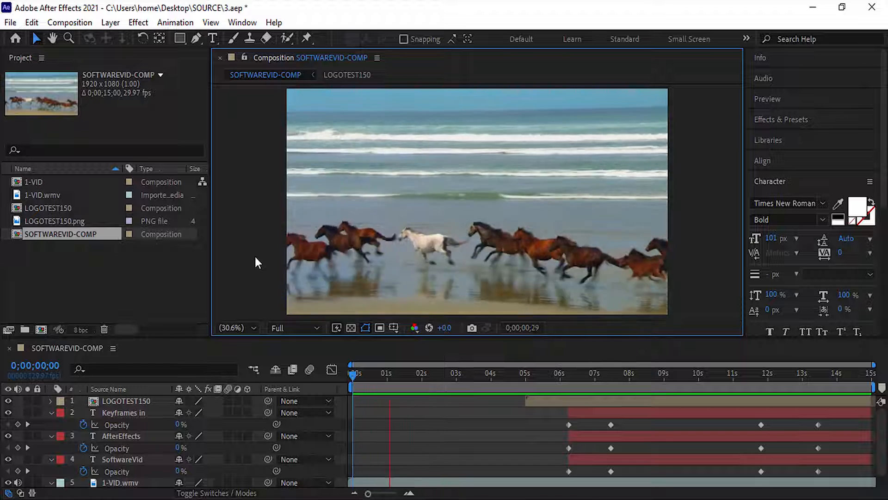